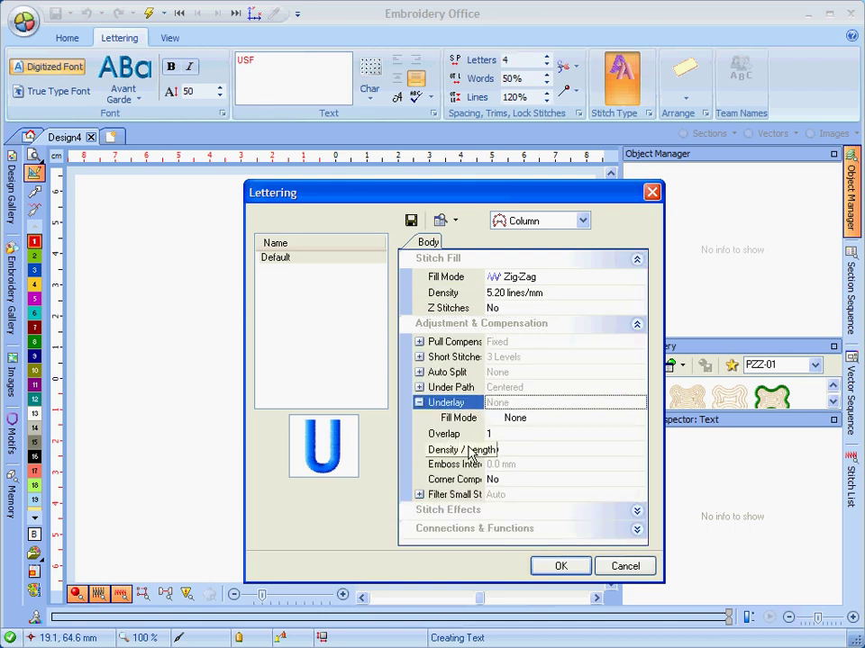
Set the lettering's underlay fill mode to Edge and its pull compensation value to 0.3.
left_click(513, 420)
left_click(512, 419)
left_click(515, 465)
left_click(419, 342)
left_click(514, 390)
type("0.3")
Save the current lettering settings as stitch type 'USF settings' and apply it to the lettering.
left_click(410, 221)
type("USF settings")
left_click(474, 508)
left_click(290, 270)
left_click(560, 569)
Explode the USF lettering into characters and box-select all three letters.
right_click(380, 338)
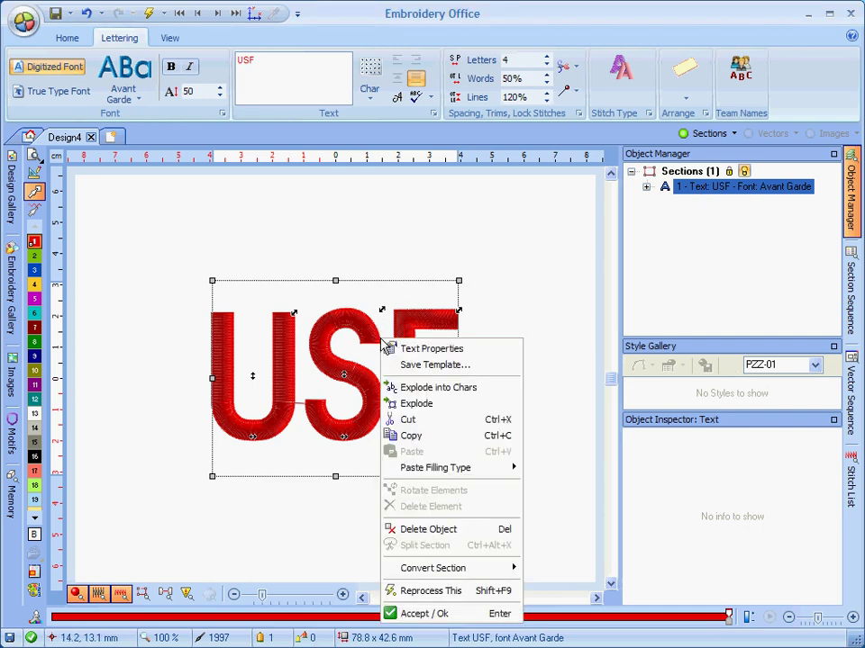
left_click(397, 388)
left_click_drag(195, 286, 507, 480)
For Column sections, set the Borderline fill mode to Zig-Zag.
left_click(738, 439)
left_click(726, 480)
left_click(691, 459)
left_click(764, 496)
left_click(766, 500)
left_click(765, 539)
left_click(546, 523)
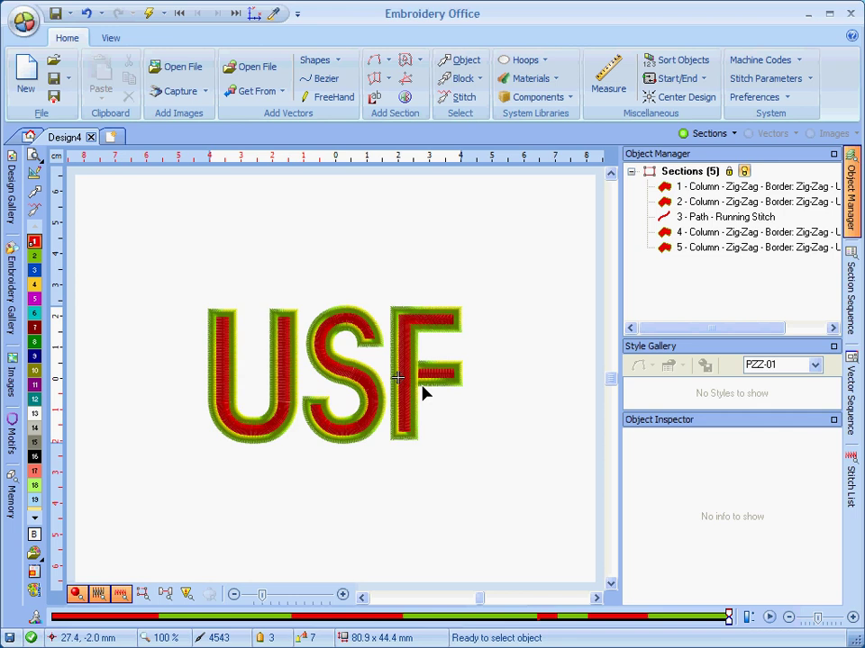
left_click_drag(387, 291, 488, 465)
mouse_move(728, 617)
left_mouse_down()
mouse_move(518, 626)
mouse_move(744, 626)
mouse_move(561, 626)
mouse_move(575, 625)
left_mouse_up()
left_click_drag(577, 626, 744, 627)
Set the F's two column sections' border fill mode to None and convert them to vectors.
left_click(717, 242)
left_click(711, 248, "shift")
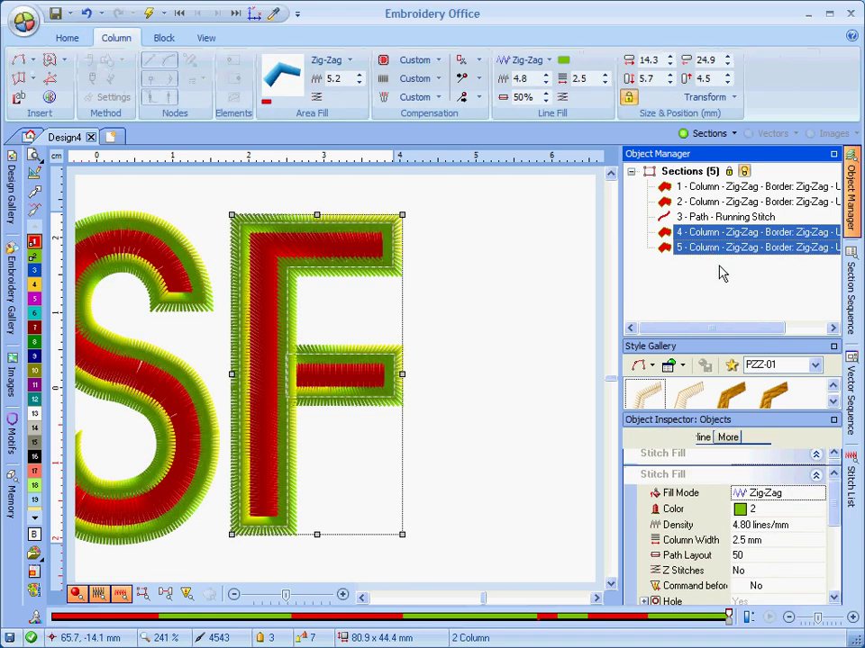
left_click(764, 503)
left_click(764, 513)
left_click(76, 597)
left_click(386, 95)
Hide stitched sections and select the F's two vectors, 1 - Vector and 2 - Vector.
left_click(553, 241)
left_click(702, 135)
left_click(696, 187)
left_click(689, 202, "ctrl")
Combine the F vectors with Addition and create an Area with Zig-Zag from the result.
left_click(527, 68)
left_click(510, 80)
left_click(703, 63)
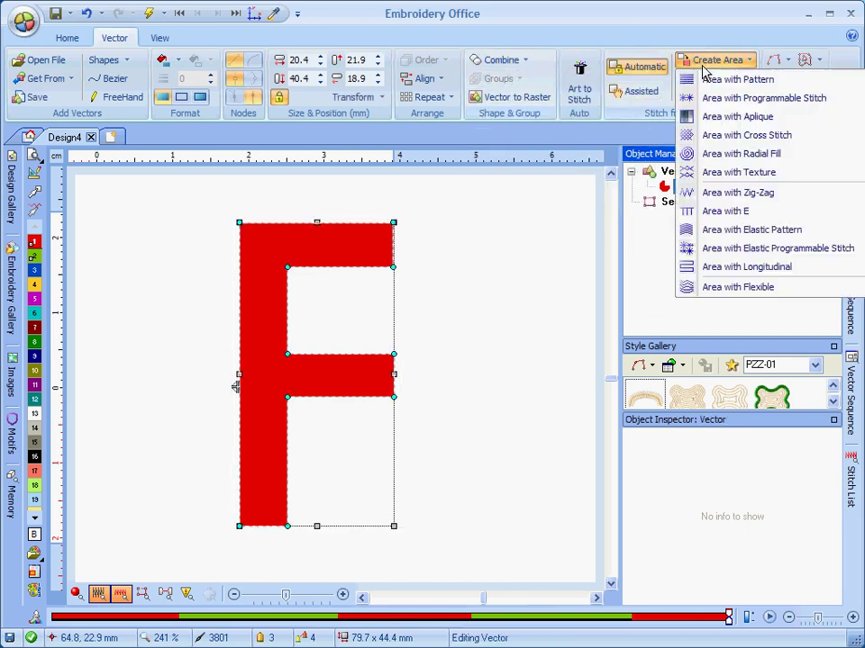
left_click(718, 195)
Show sections again and recolour the F's zig-zag area with thread colour 2.
left_click(707, 133)
left_click(705, 301)
left_click(34, 256)
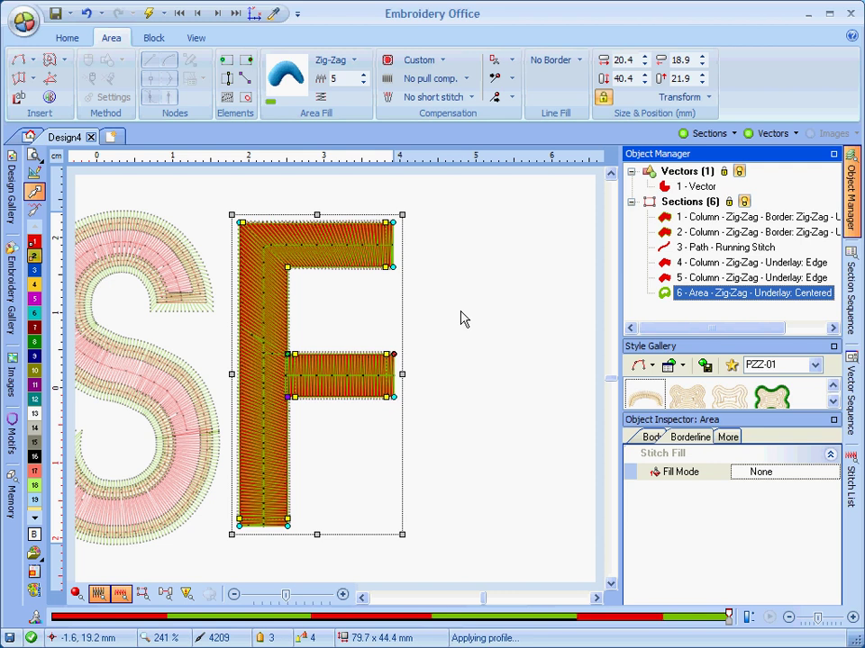
right_click(375, 340)
mouse_move(419, 520)
Convert the F section to a path using its contour, with Zig-Zag filling.
left_click(538, 520)
left_click(346, 363)
left_click(337, 339)
left_click(459, 421)
left_click(448, 452)
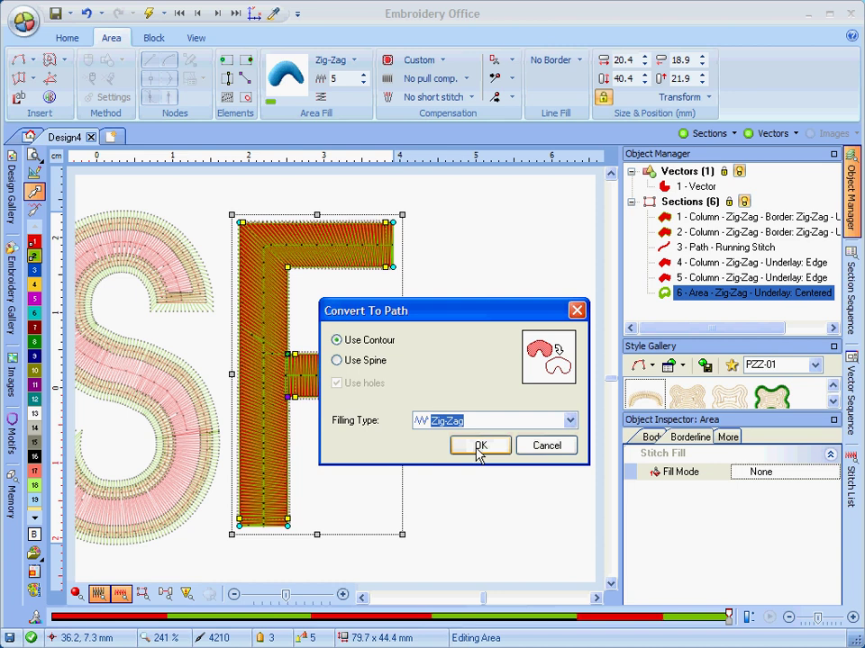
left_click(480, 447)
Set the F outline's zig-zag line spacing to 2.5.
left_click(389, 79)
type("2.5")
key("Return")
Delete the F's leftover vector shape, 1 - Vector, in Object Manager.
left_click(505, 316)
left_click(695, 189)
right_click(698, 191)
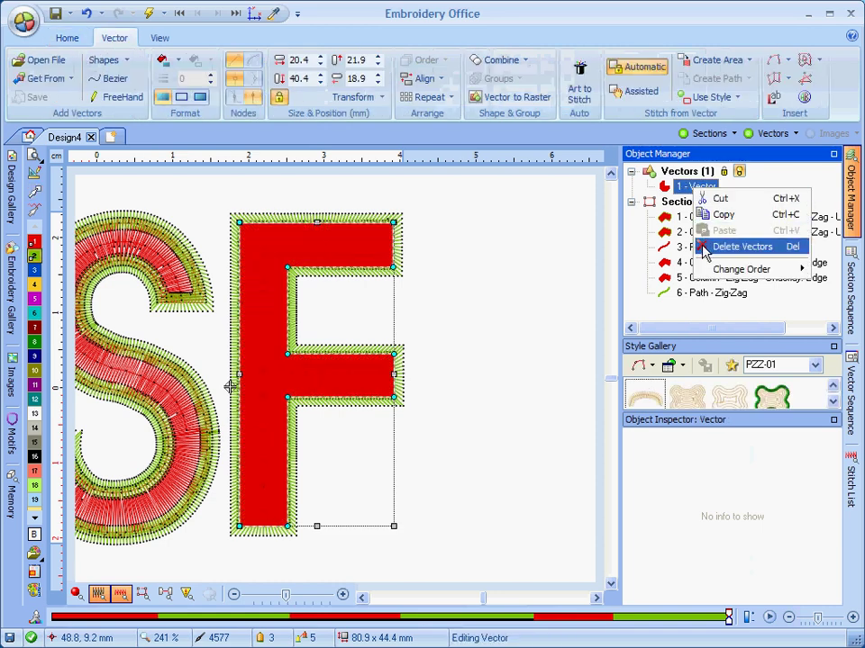
left_click(701, 245)
scroll(508, 341, "down", 1)
Delete all six stitch sections and enter USF as the new lettering text.
left_click(698, 173)
key("Delete")
left_click(373, 98)
left_click(283, 71)
double_click(246, 59)
left_click(267, 63)
Pick a lettering settings entry in Stitch Style, checking adjustment and compensation, and confirm.
left_click(627, 86)
left_click(288, 269)
left_click(284, 258)
left_click(637, 324)
left_click(302, 271)
left_click(555, 564)
Explode the USF lettering into letters and edit the border Fill Mode for U and S.
right_click(441, 362)
left_click(463, 423)
left_click(696, 190)
left_click(697, 204, "ctrl")
left_click(695, 459)
left_click(748, 493)
Give U and S Zig-Zag borders and convert the F's two sections into vectors.
left_click(760, 495)
left_click(756, 537)
left_click(699, 238)
left_click(703, 248, "shift")
left_click(381, 74)
left_click(688, 185)
Combine the F's two vectors by Addition and rebuild the F as a Zig-Zag area.
left_click(691, 202, "ctrl")
left_click(523, 61)
left_click(513, 81)
left_click(692, 63)
left_click(711, 193)
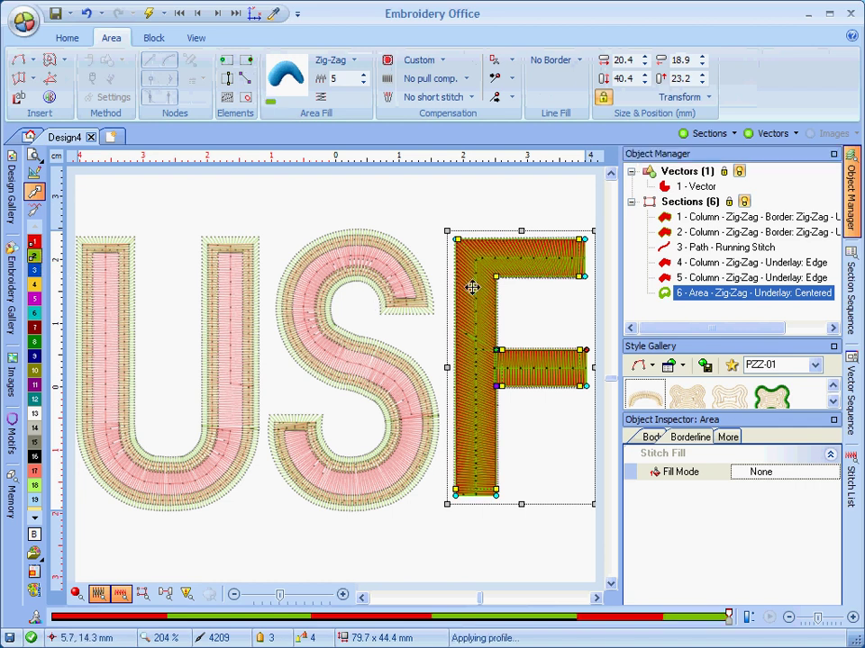